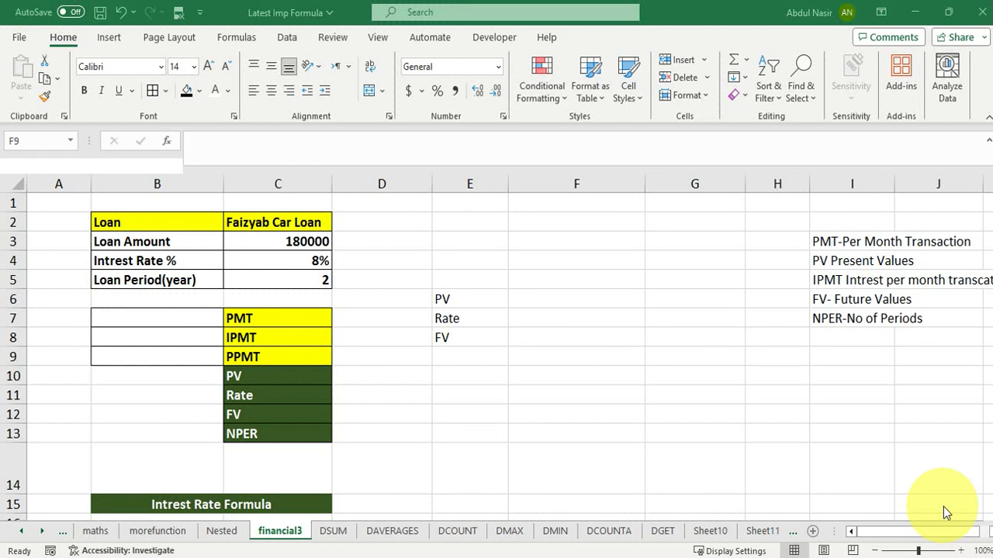
Select the PMT through NPER labels in C7:C13 and bring up the Formulas function library.
{"action": "left_click", "coordinate": [285, 316]}
{"action": "left_click_drag", "start_coordinate": [286, 312], "coordinate": [275, 428]}
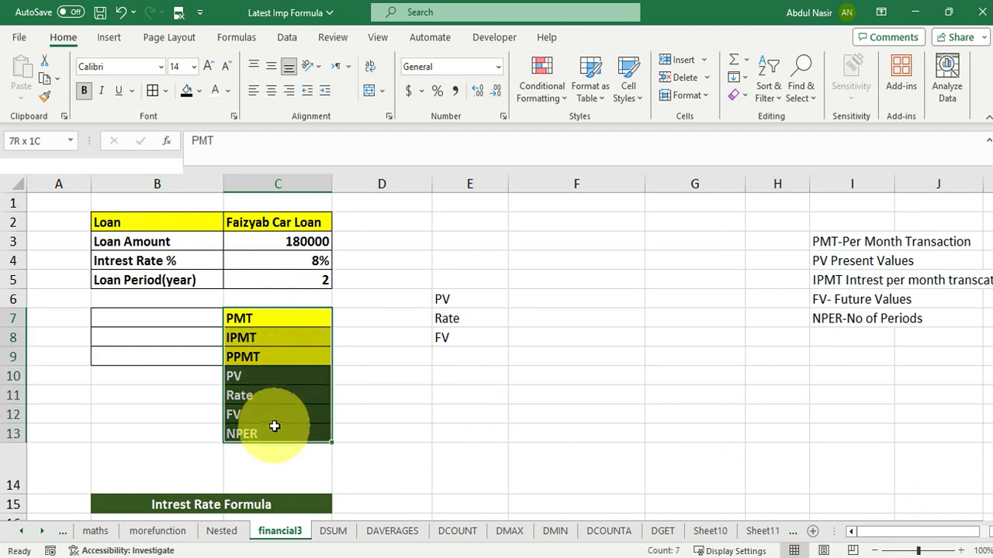
{"action": "left_click", "coordinate": [242, 37]}
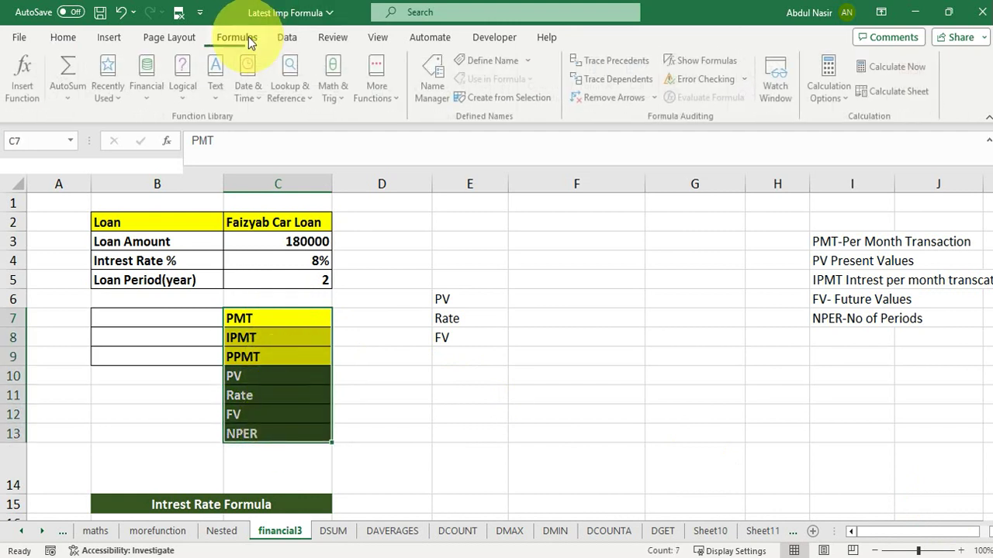
{"action": "left_click", "coordinate": [150, 86]}
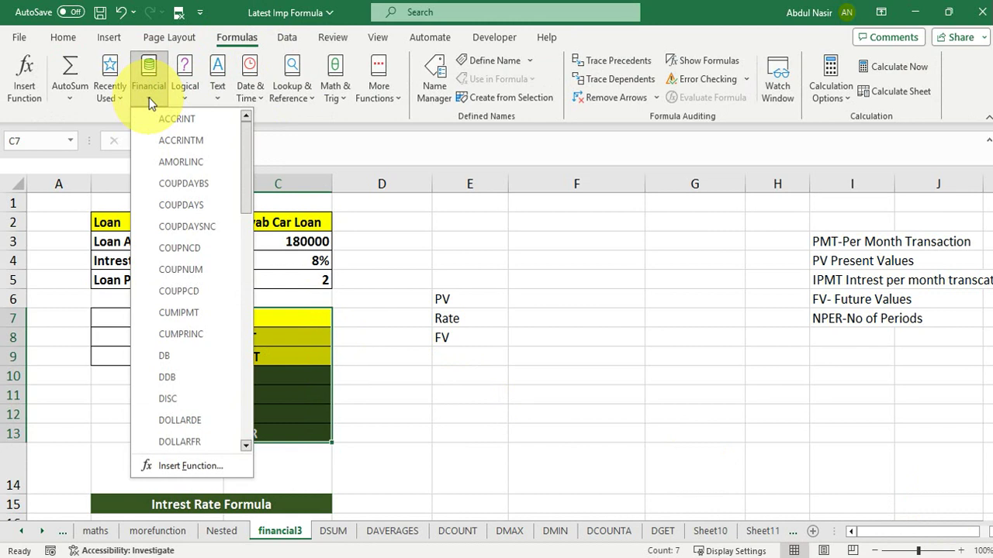
{"action": "left_click_drag", "start_coordinate": [250, 144], "coordinate": [249, 199]}
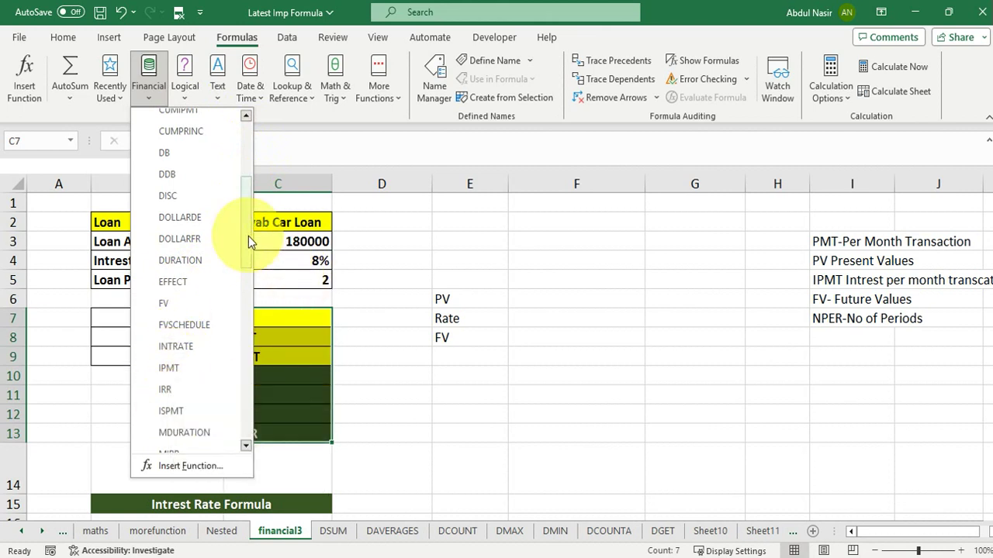
{"action": "left_click_drag", "start_coordinate": [249, 238], "coordinate": [249, 281]}
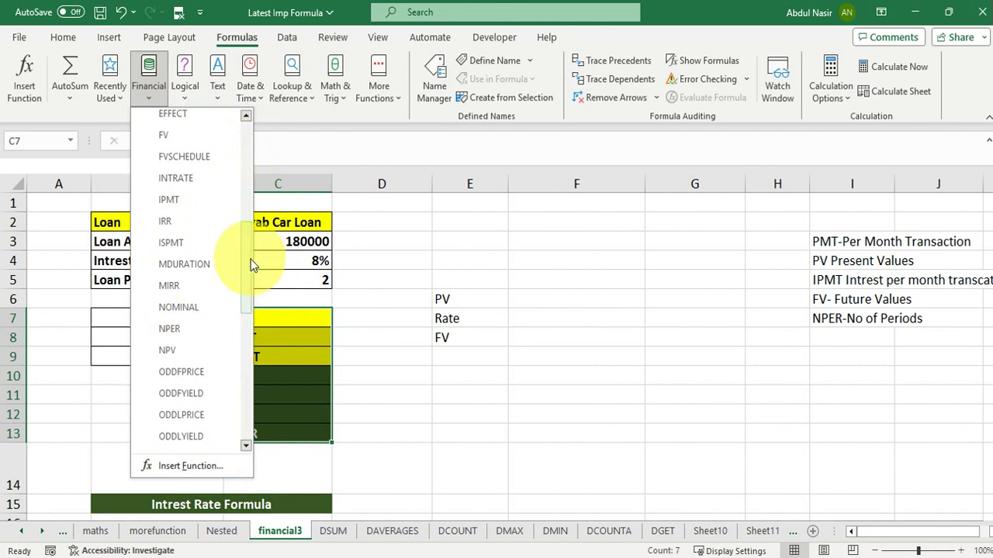
{"action": "left_click_drag", "start_coordinate": [251, 260], "coordinate": [250, 304]}
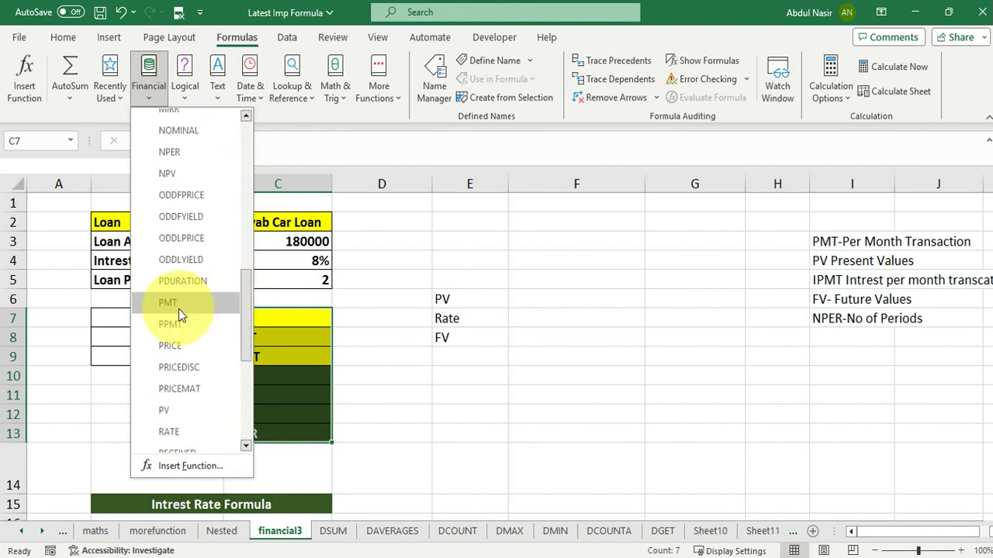
{"action": "mouse_move", "coordinate": [180, 324]}
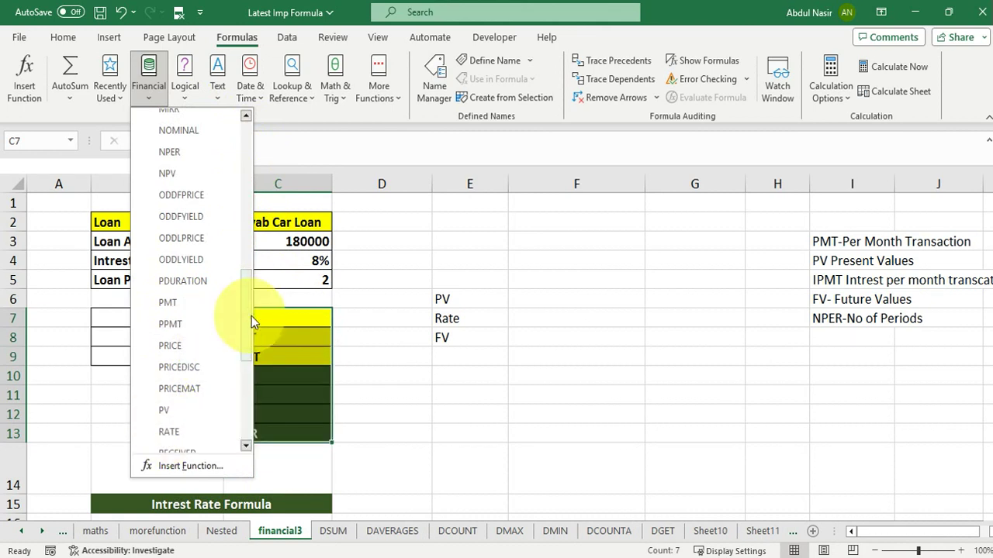
{"action": "left_click_drag", "start_coordinate": [245, 302], "coordinate": [246, 348]}
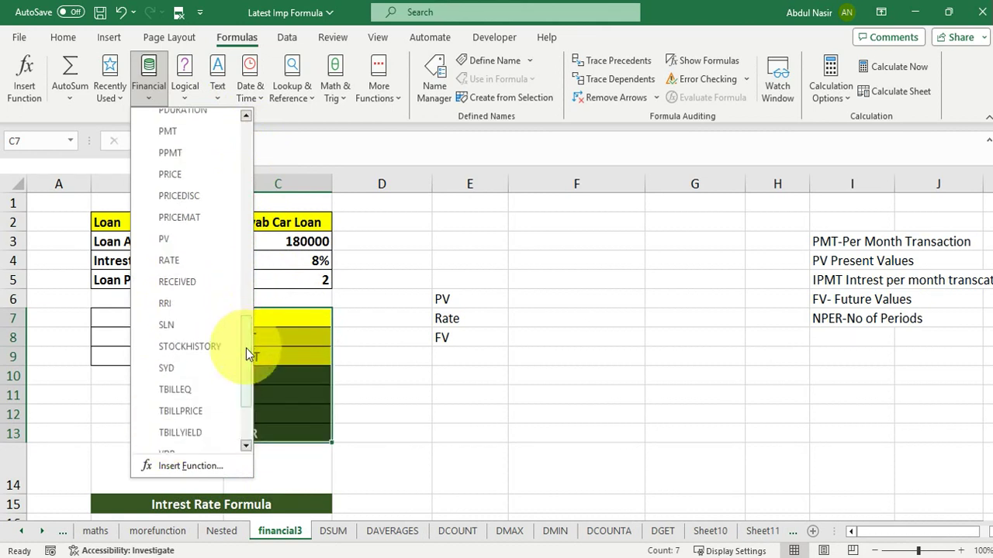
{"action": "left_click", "coordinate": [392, 318]}
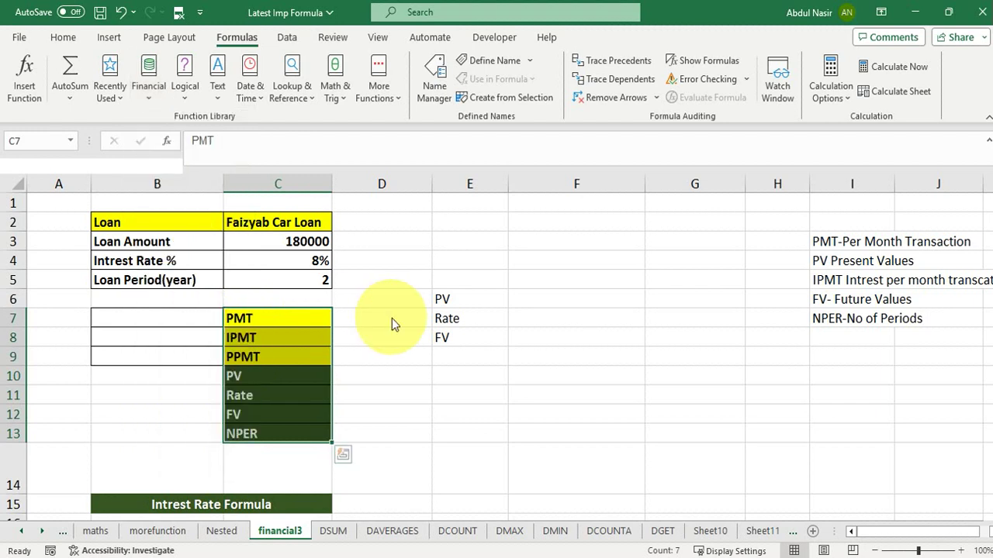
{"action": "left_click", "coordinate": [171, 238]}
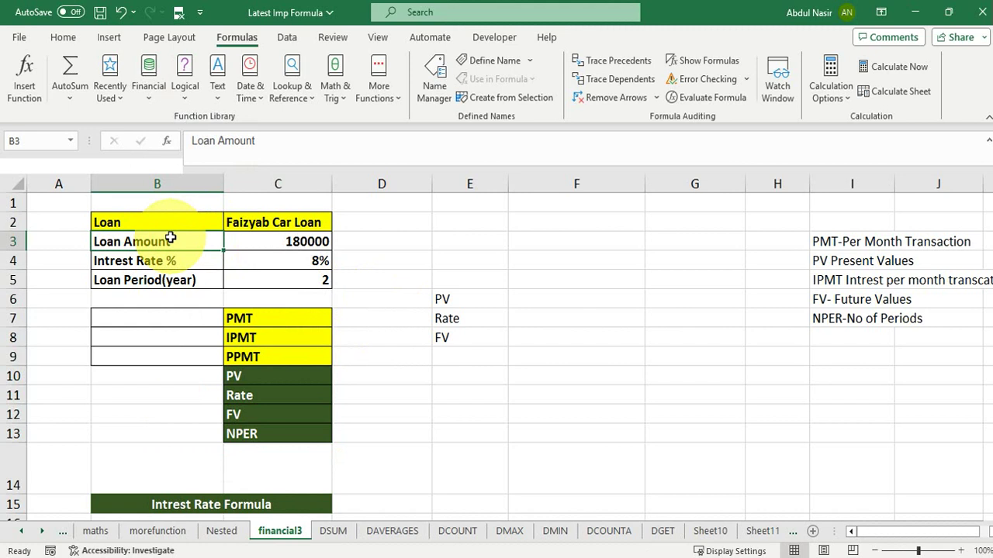
{"action": "left_click", "coordinate": [262, 222]}
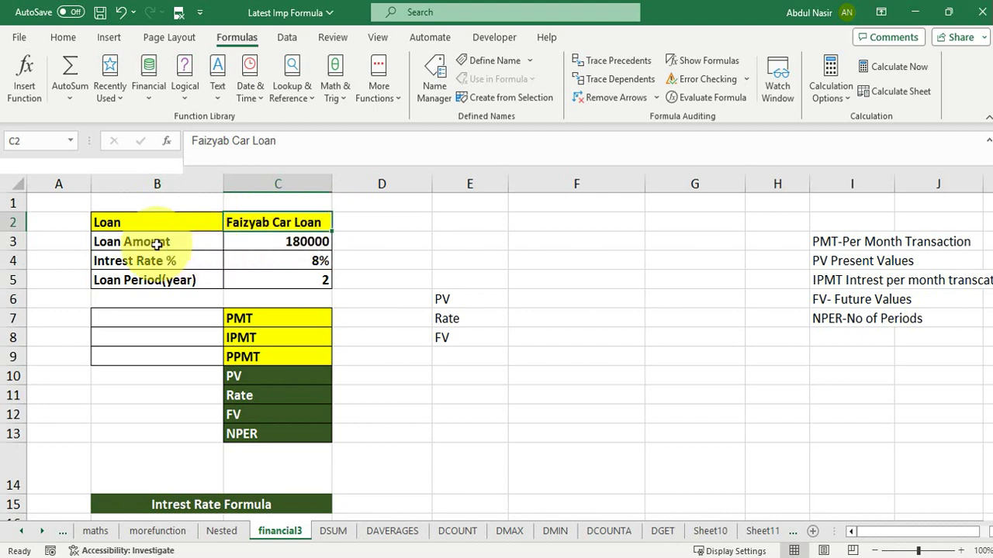
{"action": "left_click", "coordinate": [156, 243]}
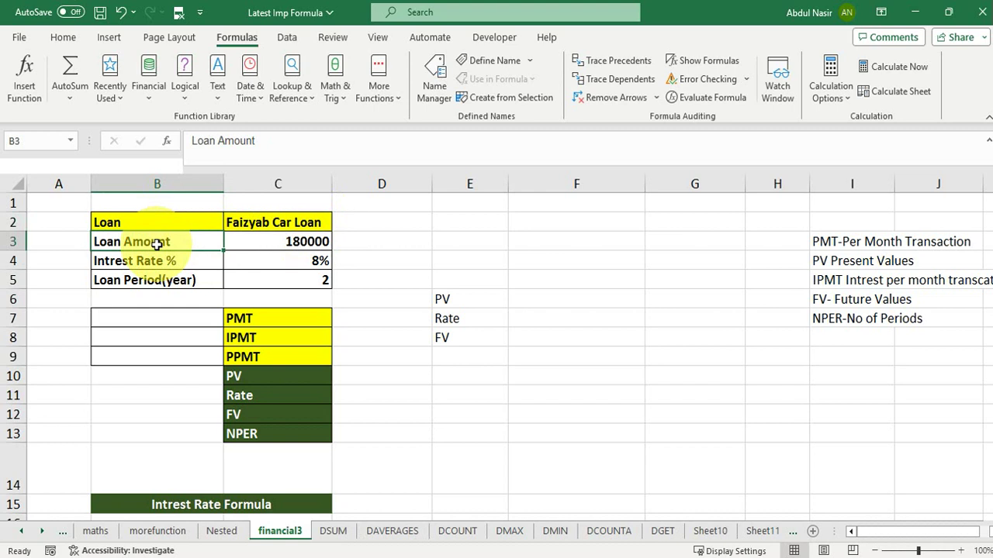
{"action": "left_click", "coordinate": [289, 240]}
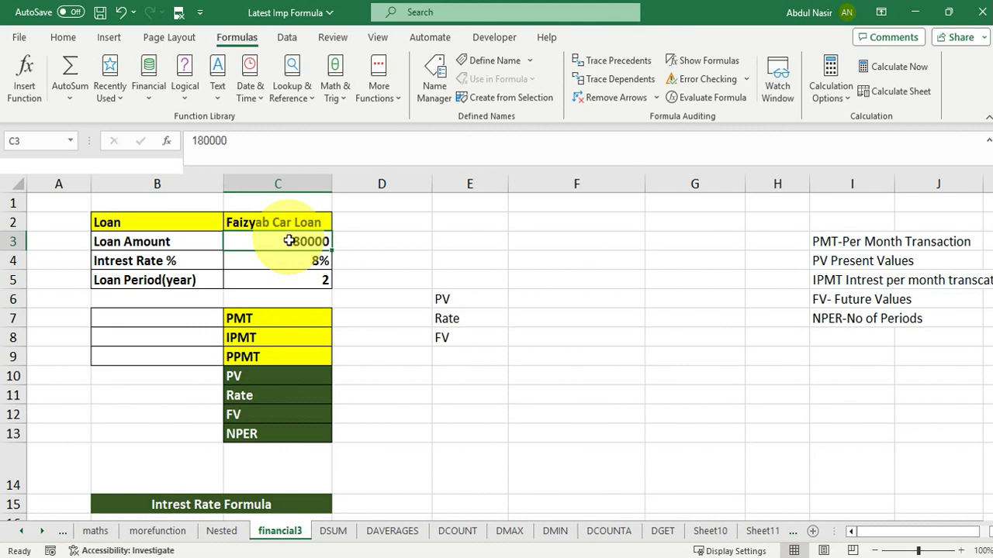
{"action": "left_click", "coordinate": [165, 263]}
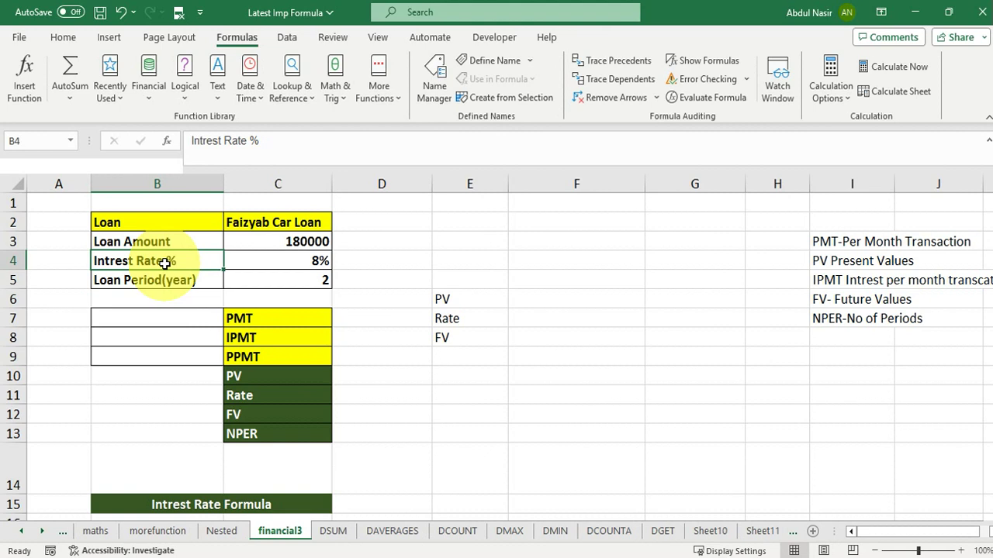
{"action": "left_click", "coordinate": [310, 266]}
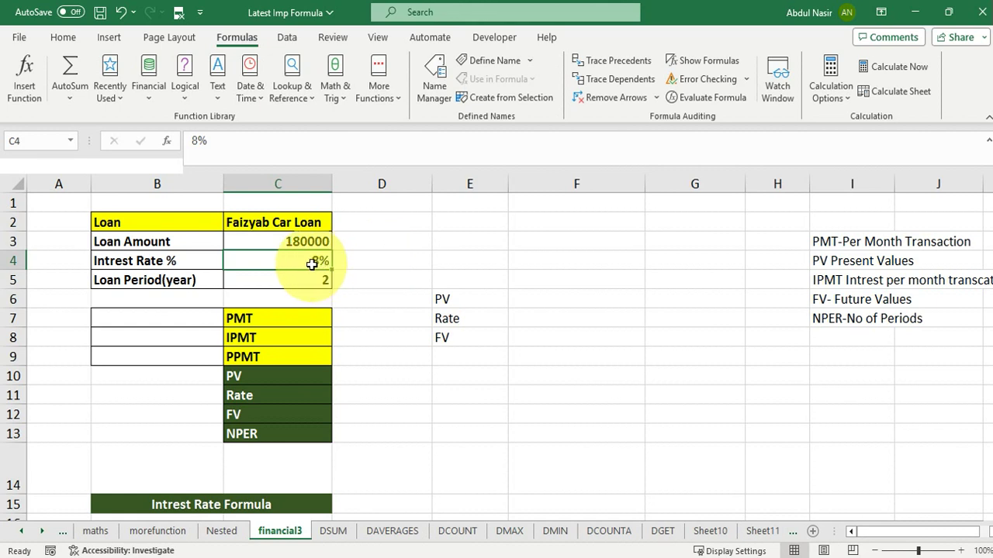
{"action": "left_click", "coordinate": [299, 241]}
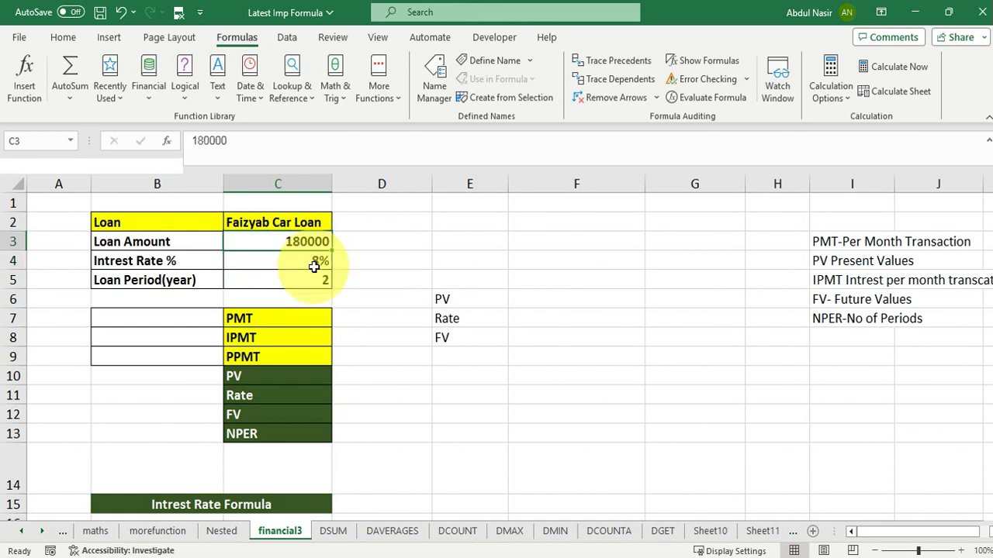
{"action": "left_click", "coordinate": [314, 266]}
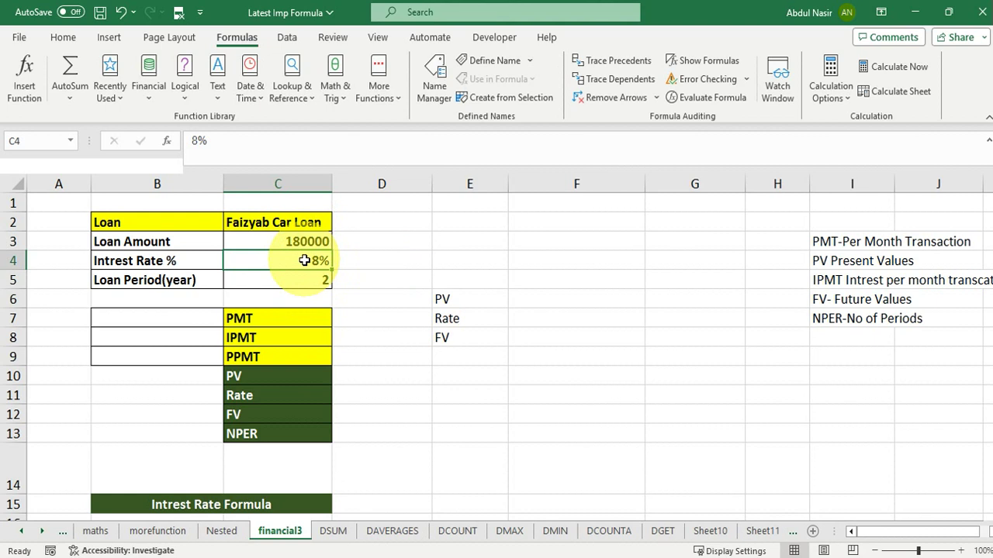
{"action": "left_click", "coordinate": [309, 295]}
{"action": "left_click", "coordinate": [307, 282]}
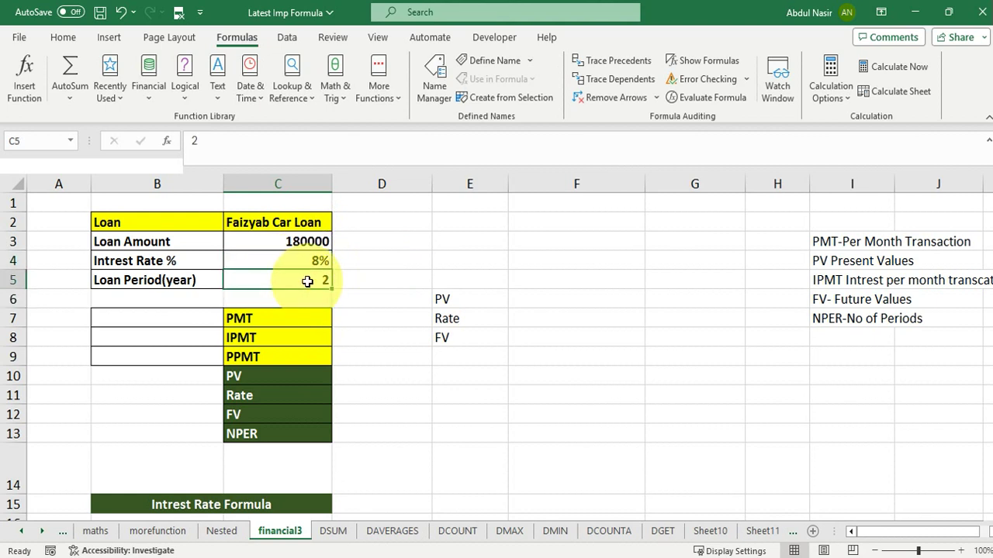
{"action": "left_click", "coordinate": [155, 262]}
{"action": "left_click", "coordinate": [284, 262]}
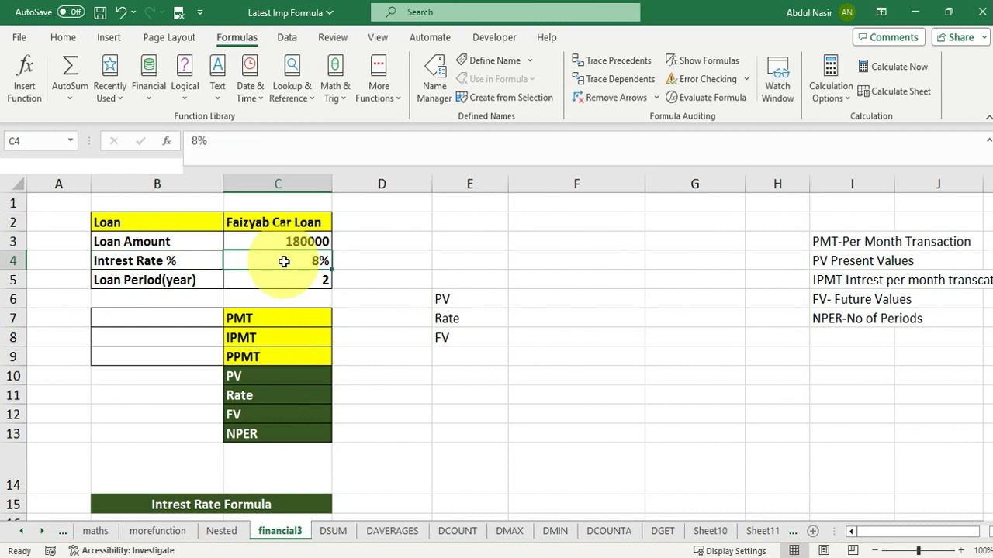
{"action": "left_click", "coordinate": [142, 284]}
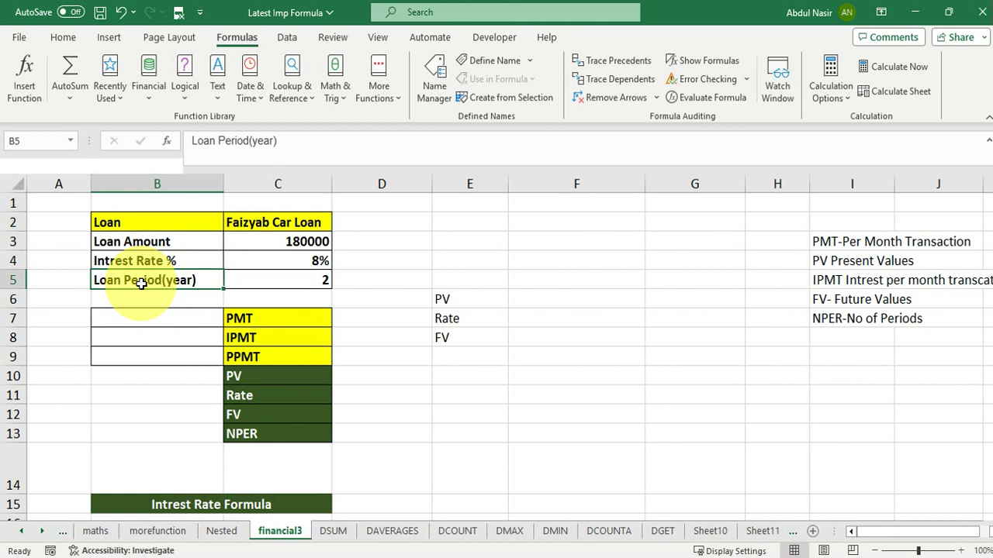
{"action": "left_click", "coordinate": [274, 277]}
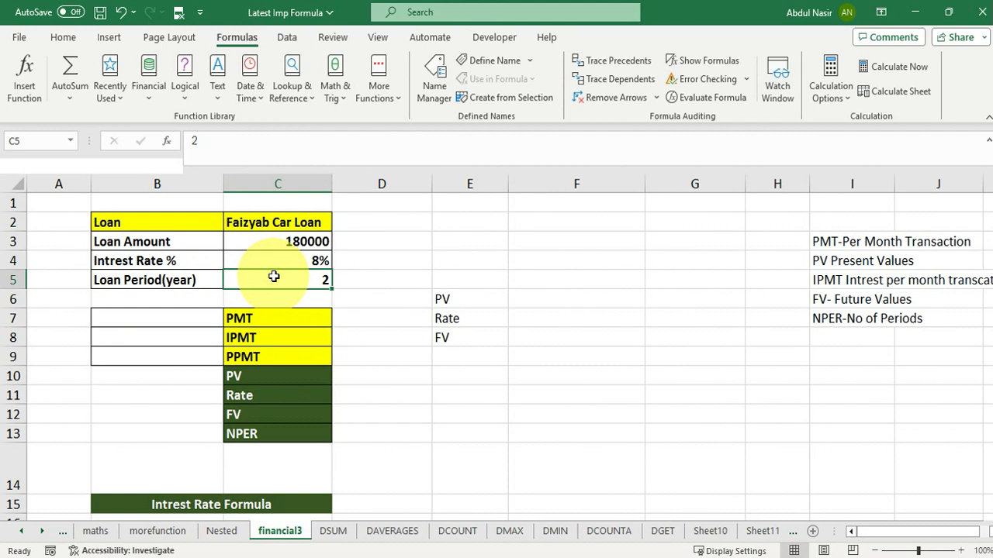
{"action": "left_click", "coordinate": [255, 318]}
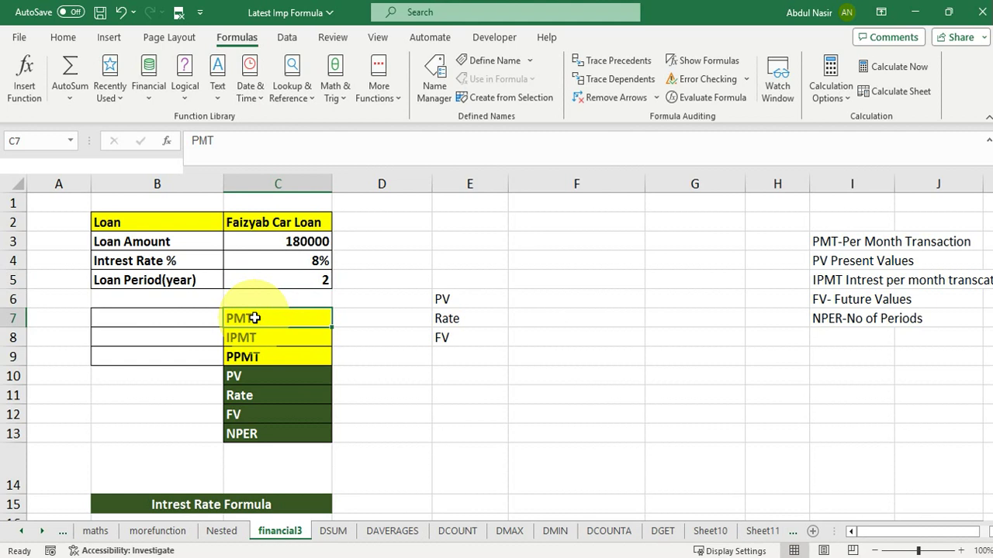
Build =PMT(C4/12,C5*12,C3) in B7 from the rate, loan term and loan amount cells.
{"action": "left_click", "coordinate": [156, 320]}
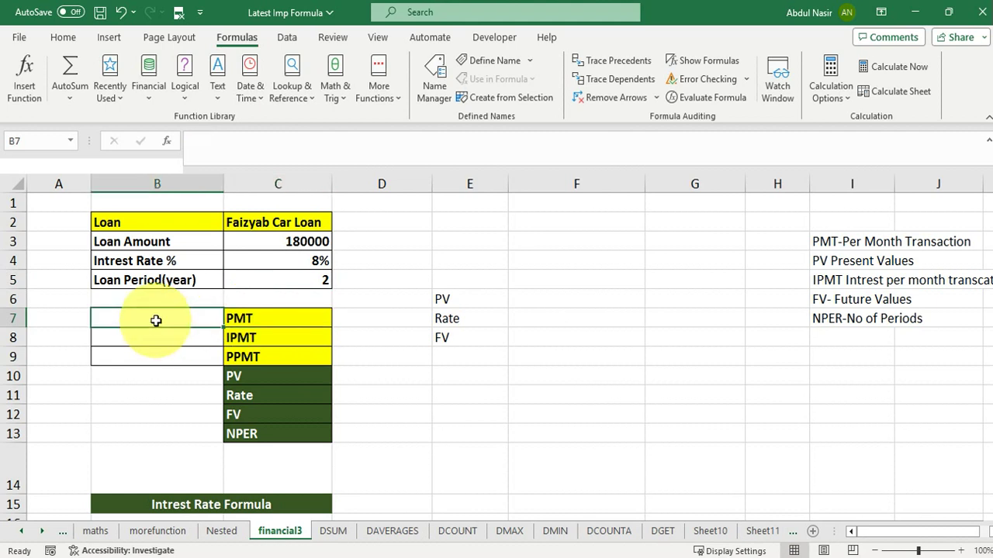
{"action": "type", "text": "="}
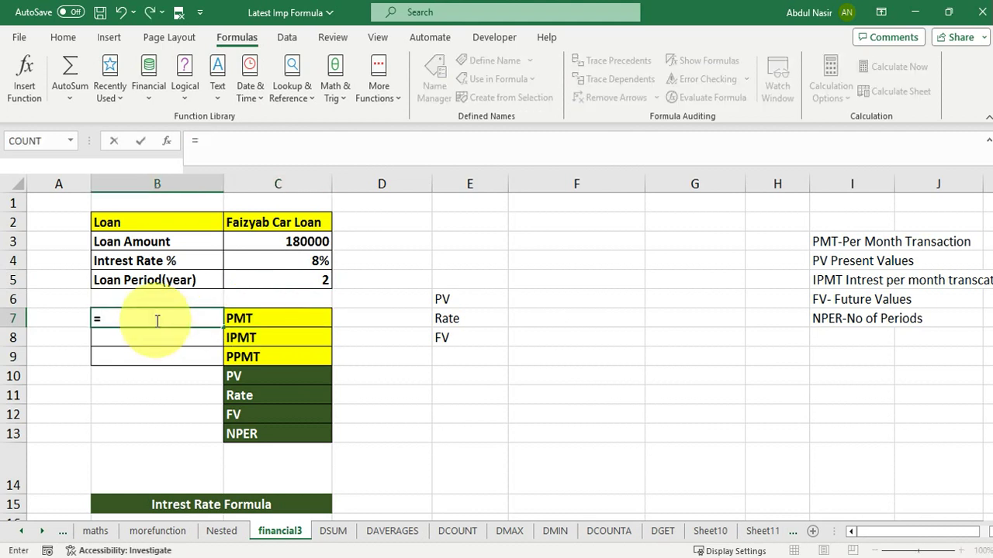
{"action": "type", "text": "PMT("}
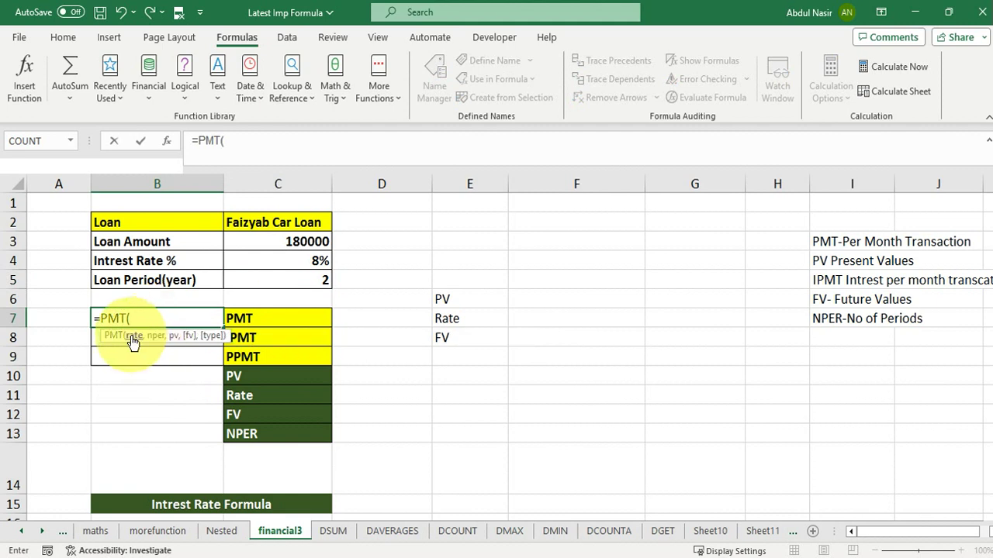
{"action": "left_click", "coordinate": [295, 261]}
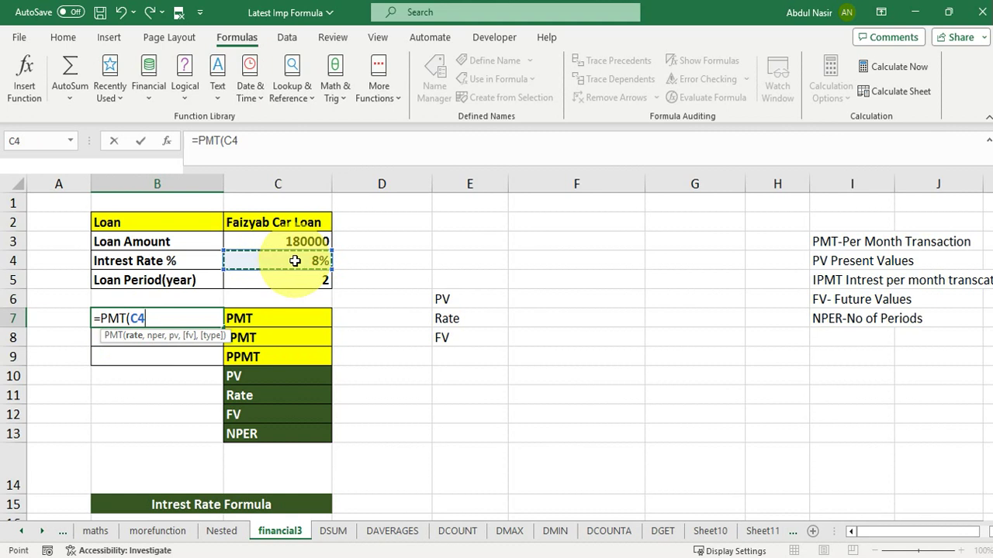
{"action": "type", "text": "/12,"}
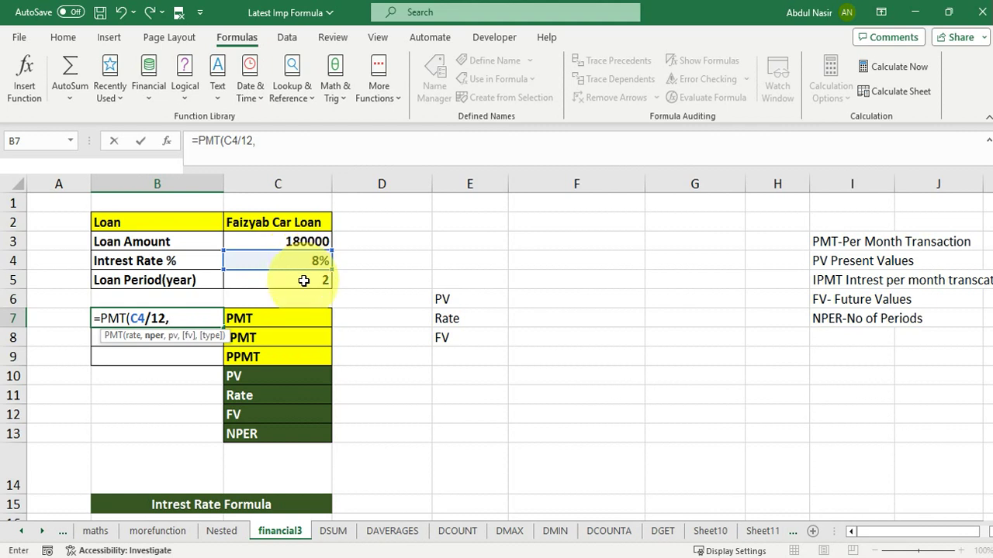
{"action": "left_click", "coordinate": [304, 281]}
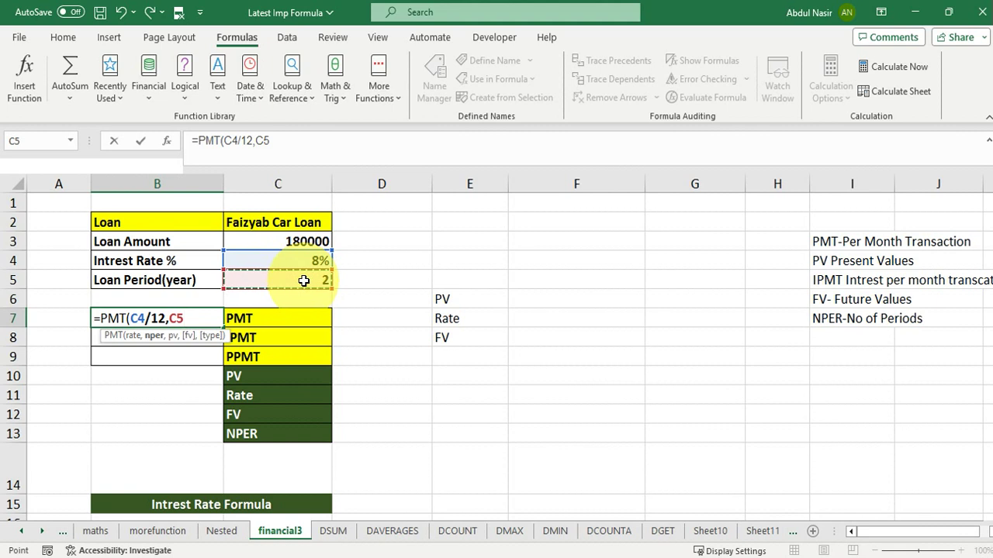
{"action": "type", "text": "*12"}
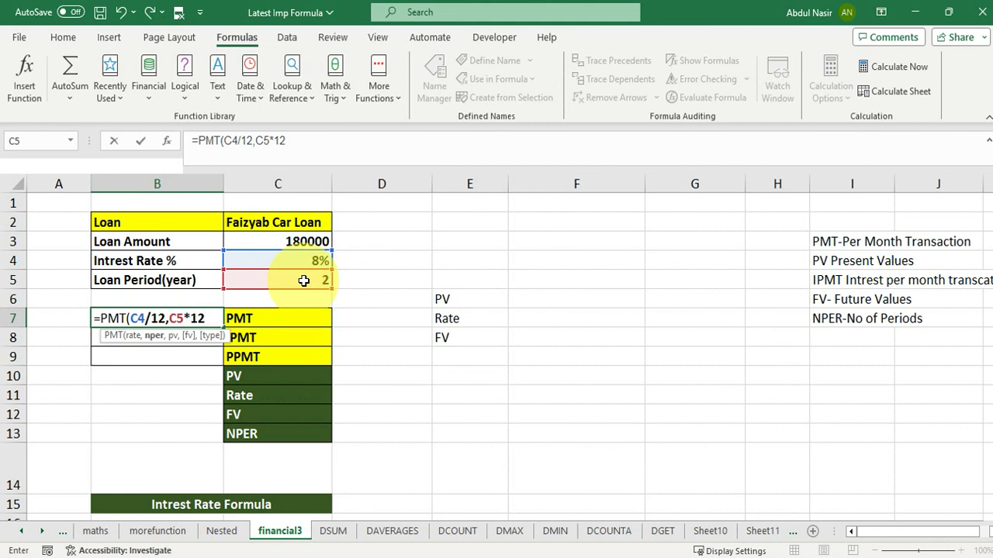
{"action": "type", "text": ","}
{"action": "left_click", "coordinate": [299, 241]}
Commit the B7 payment formula and format it in Comma Style as (8,140.91).
{"action": "key", "text": "Return"}
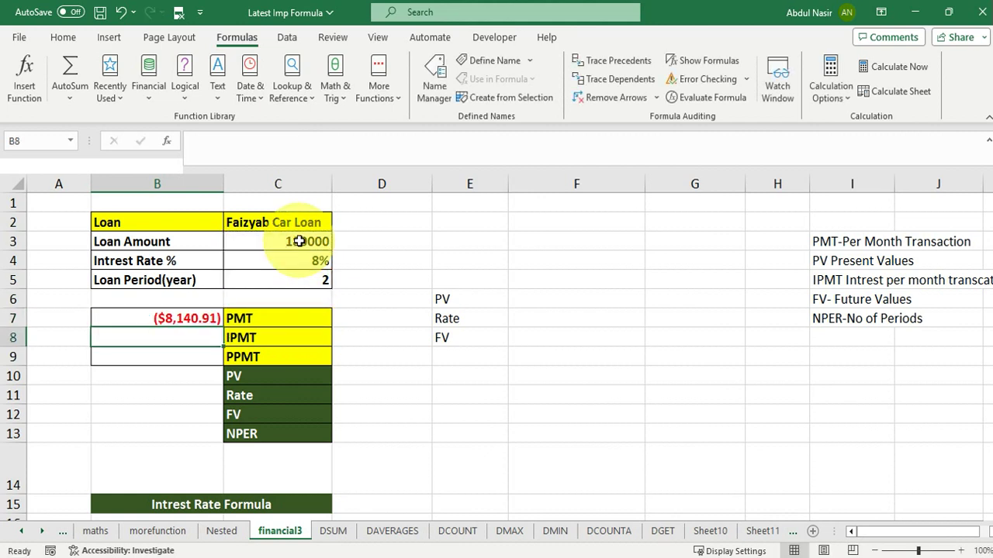
{"action": "left_click", "coordinate": [187, 314]}
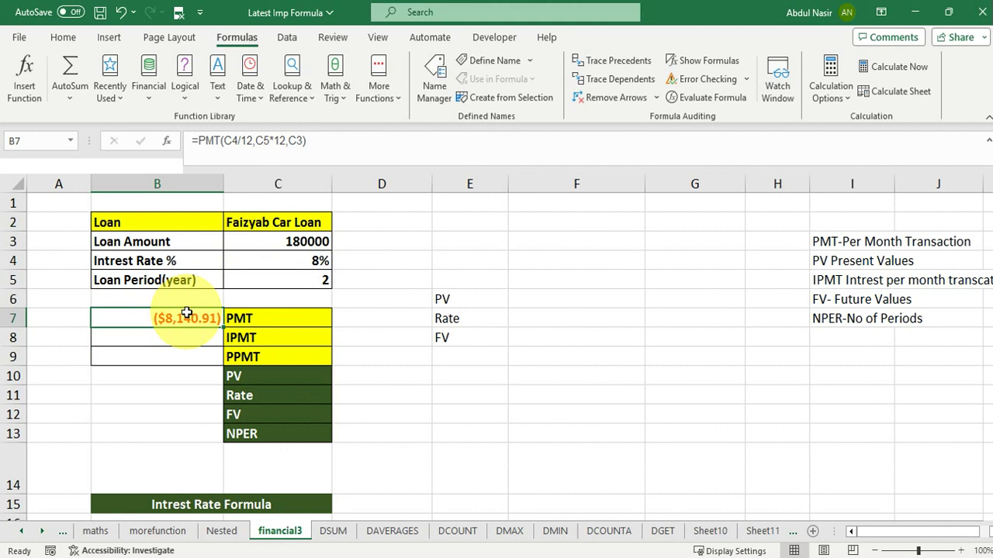
{"action": "left_click", "coordinate": [62, 37]}
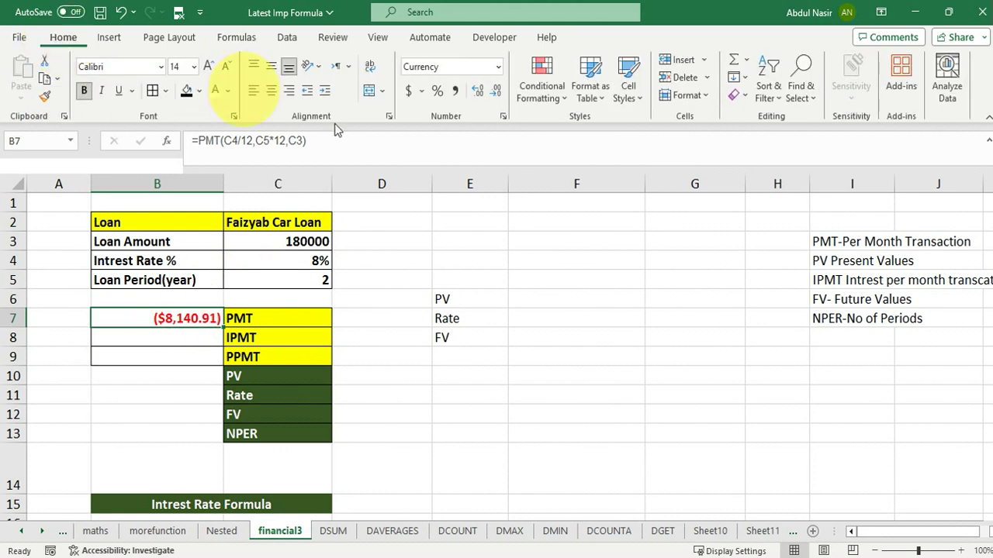
{"action": "left_click", "coordinate": [456, 91]}
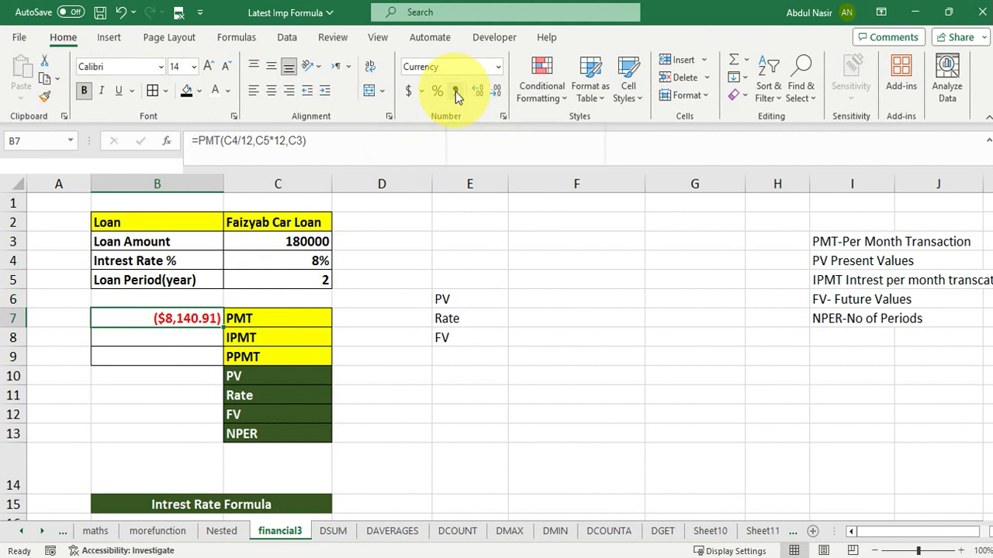